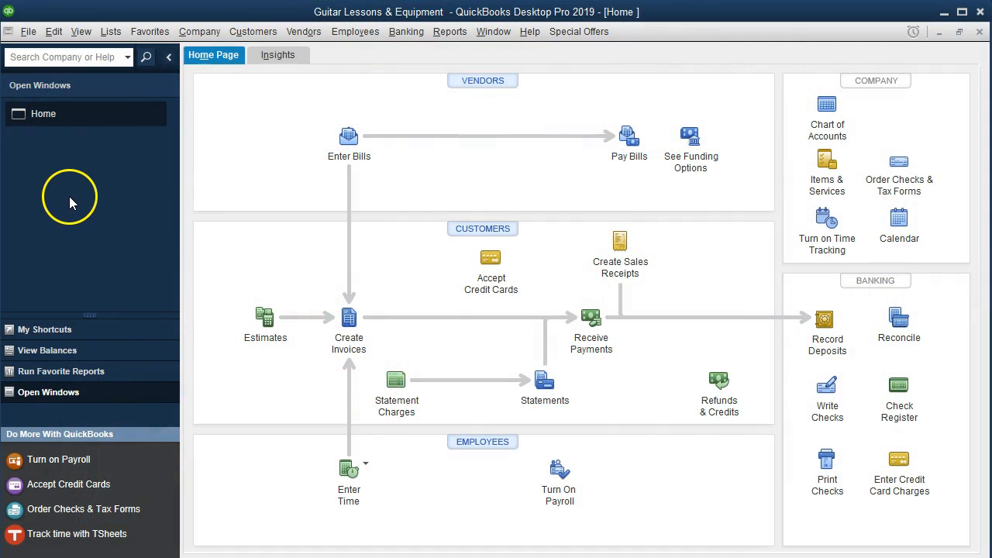
Step: Open the Checking Account register
{"action": "left_click", "coordinate": [81, 31]}
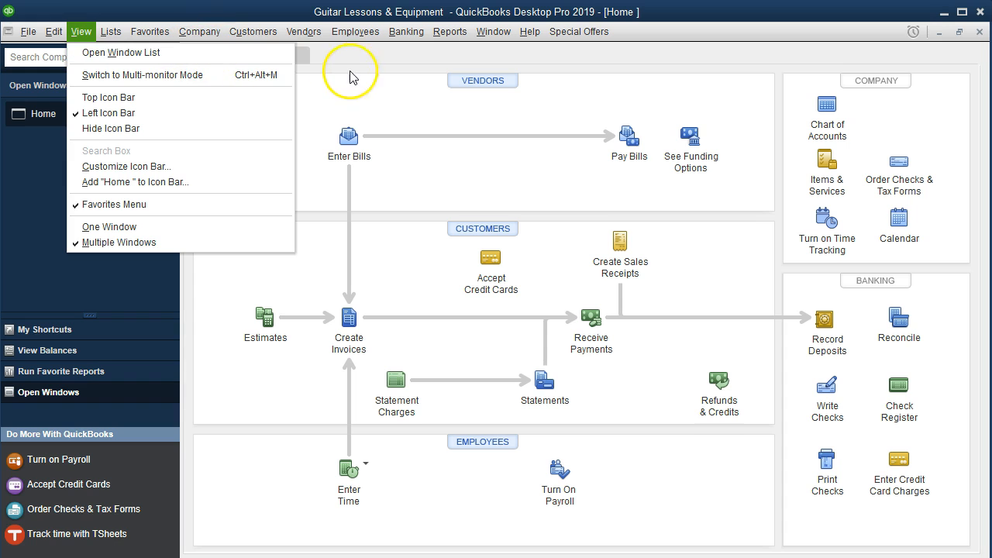
{"action": "left_click", "coordinate": [377, 89]}
{"action": "left_click", "coordinate": [406, 34]}
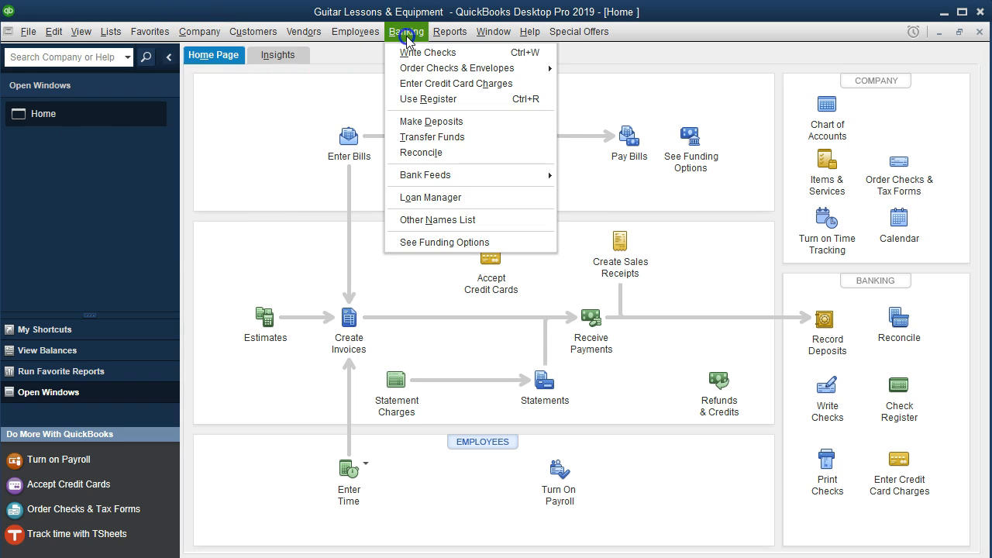
{"action": "left_click", "coordinate": [474, 105]}
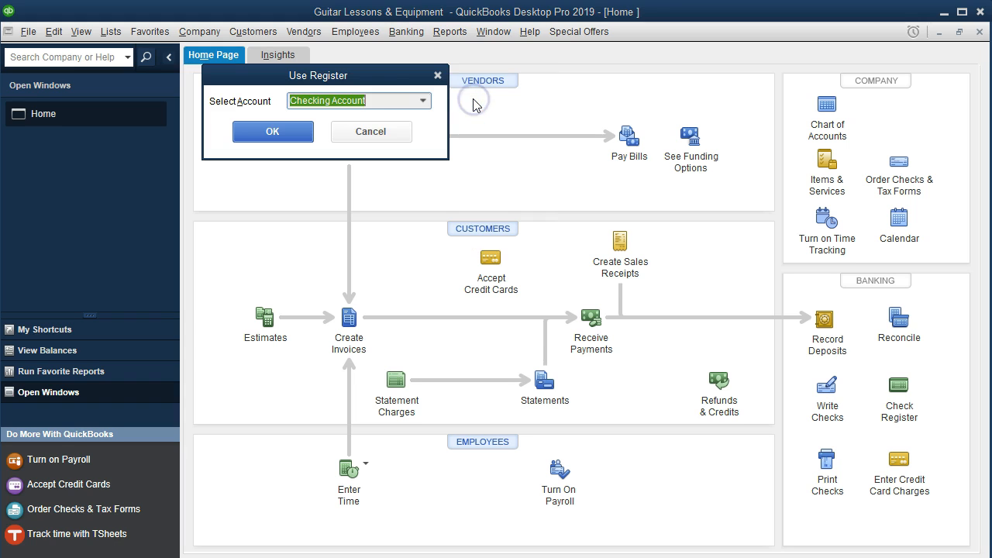
{"action": "left_click", "coordinate": [304, 132]}
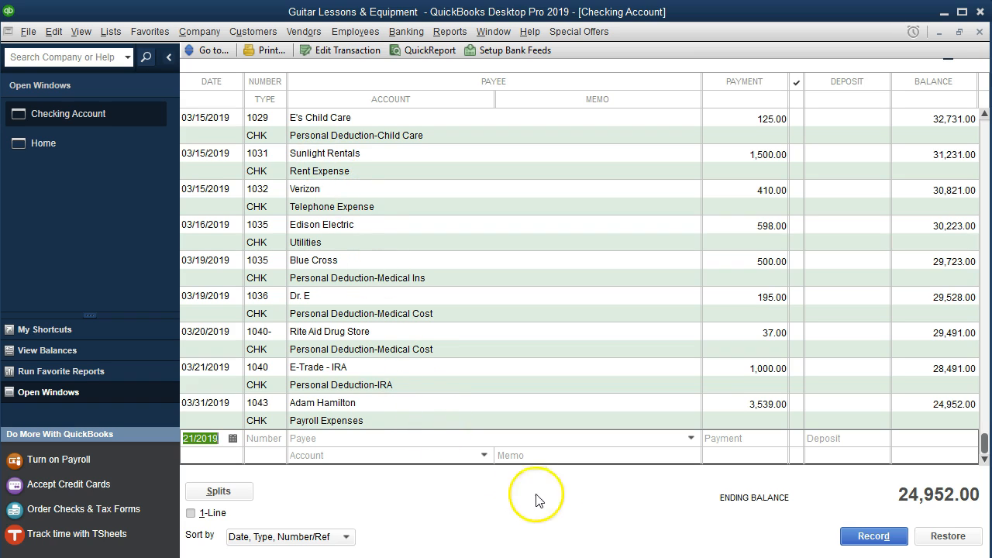
Step: Review the March bank statement's check list to find checks missing from the register
{"action": "key", "text": "alt+Tab"}
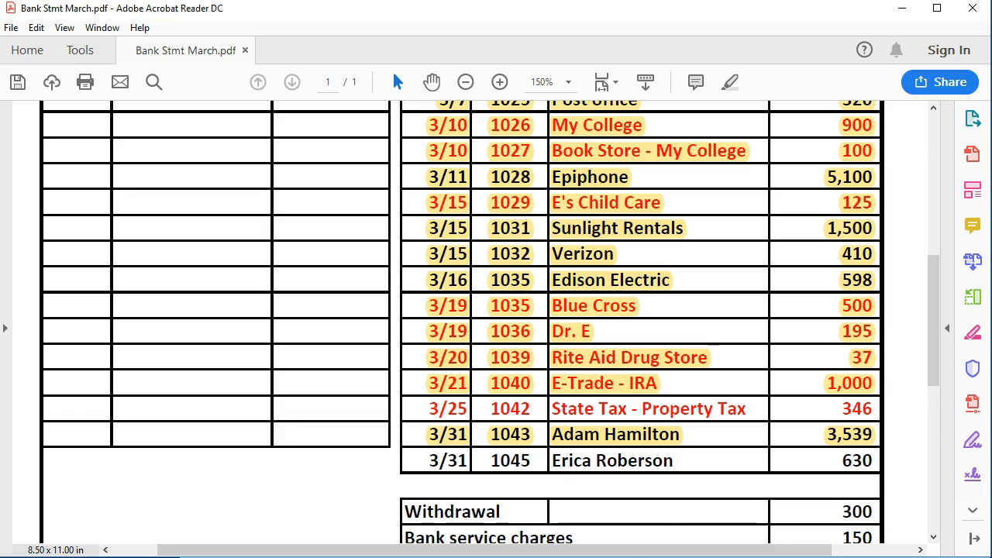
{"action": "scroll", "coordinate": [654, 448], "scroll_direction": "up", "scroll_amount": 1}
{"action": "scroll", "coordinate": [655, 448], "scroll_direction": "up", "scroll_amount": 3}
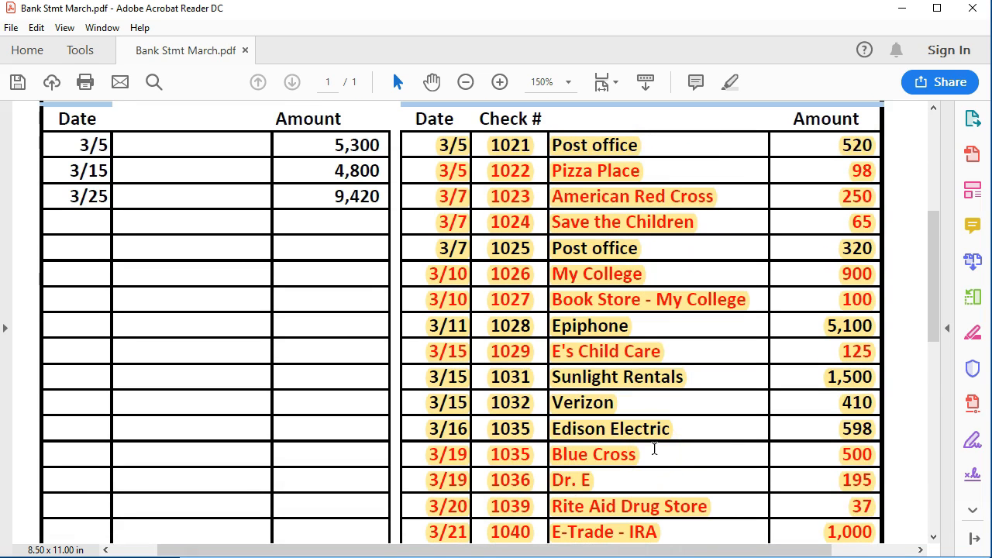
{"action": "scroll", "coordinate": [655, 449], "scroll_direction": "down", "scroll_amount": 3}
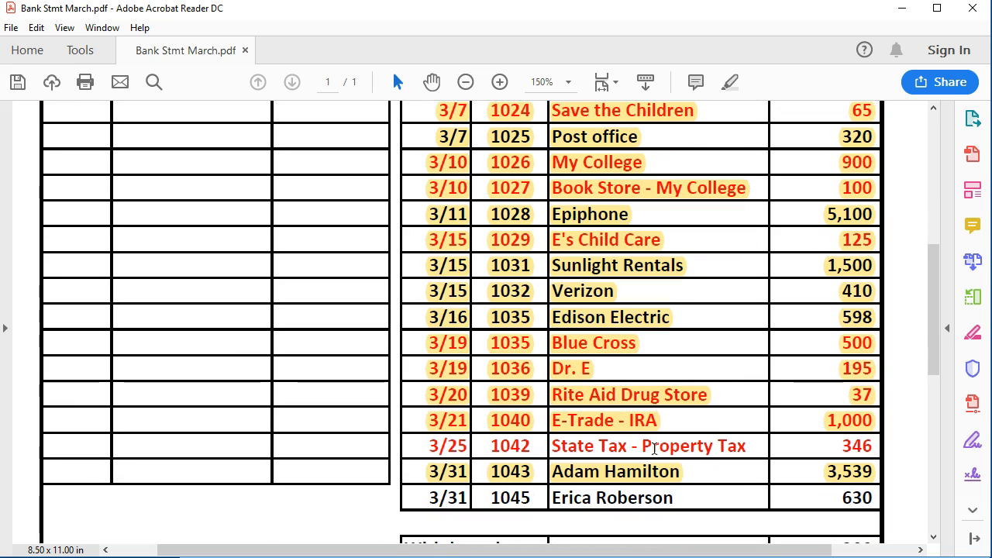
{"action": "scroll", "coordinate": [657, 458], "scroll_direction": "down", "scroll_amount": 2}
{"action": "scroll", "coordinate": [657, 458], "scroll_direction": "down", "scroll_amount": 1}
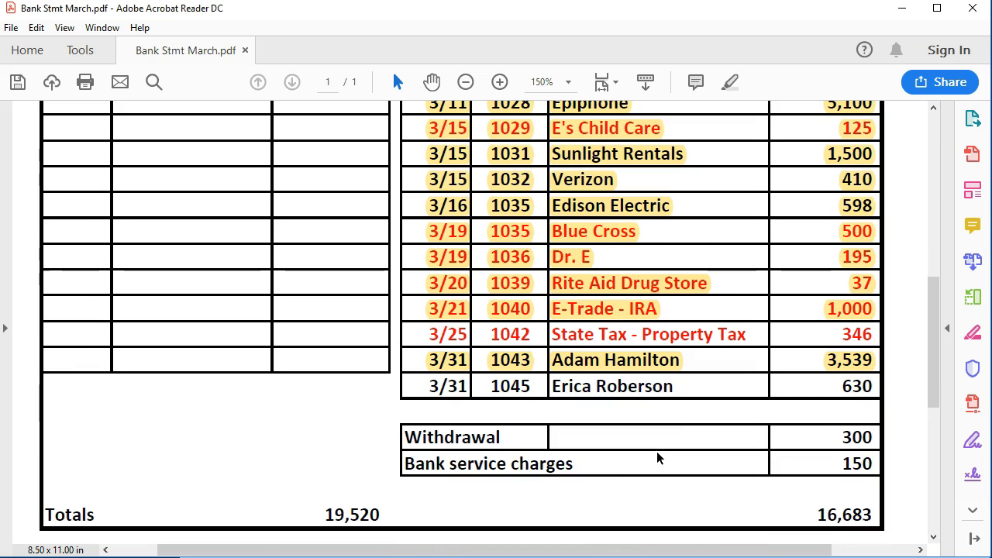
{"action": "left_click", "coordinate": [686, 392]}
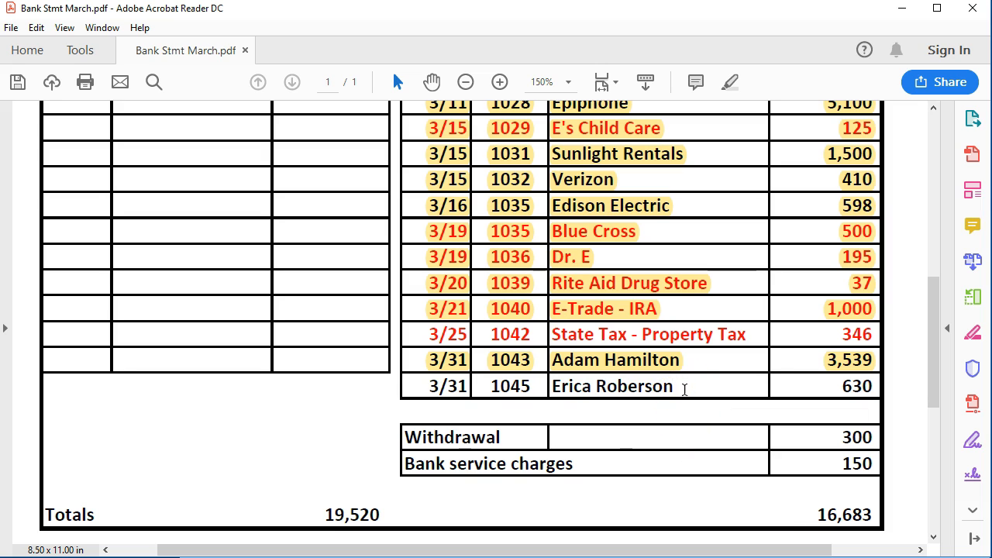
{"action": "left_click", "coordinate": [643, 403]}
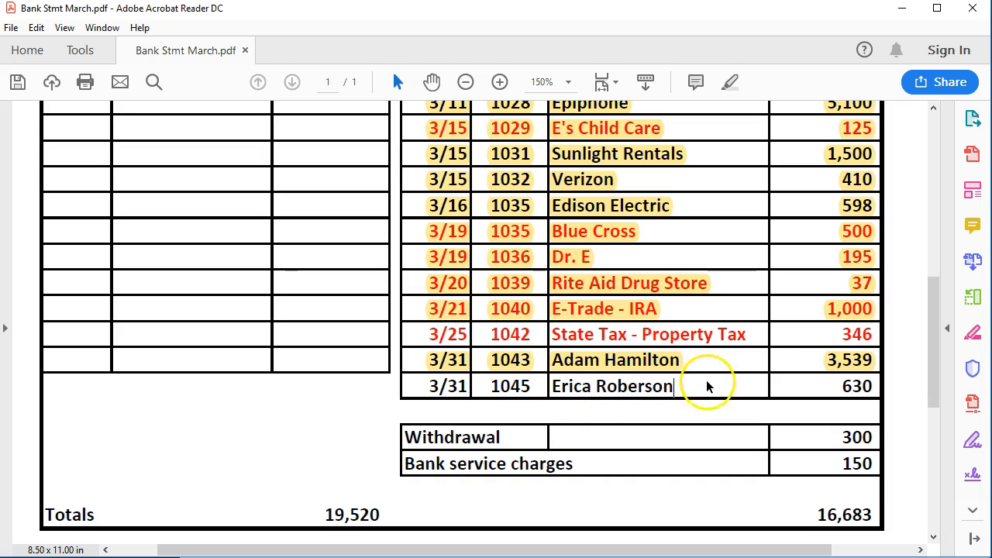
{"action": "left_click", "coordinate": [746, 334]}
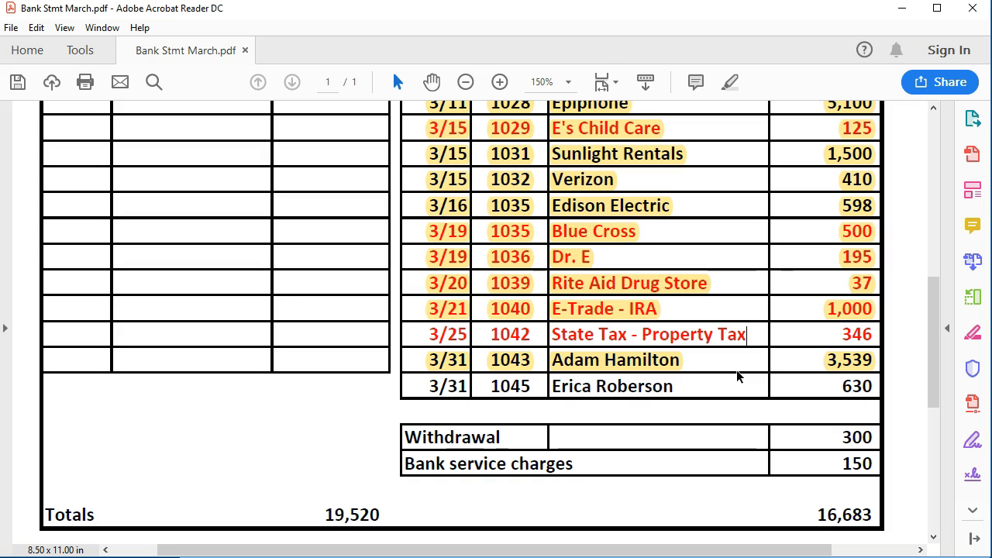
{"action": "left_click", "coordinate": [730, 381]}
{"action": "left_click", "coordinate": [749, 349]}
{"action": "left_click", "coordinate": [686, 387]}
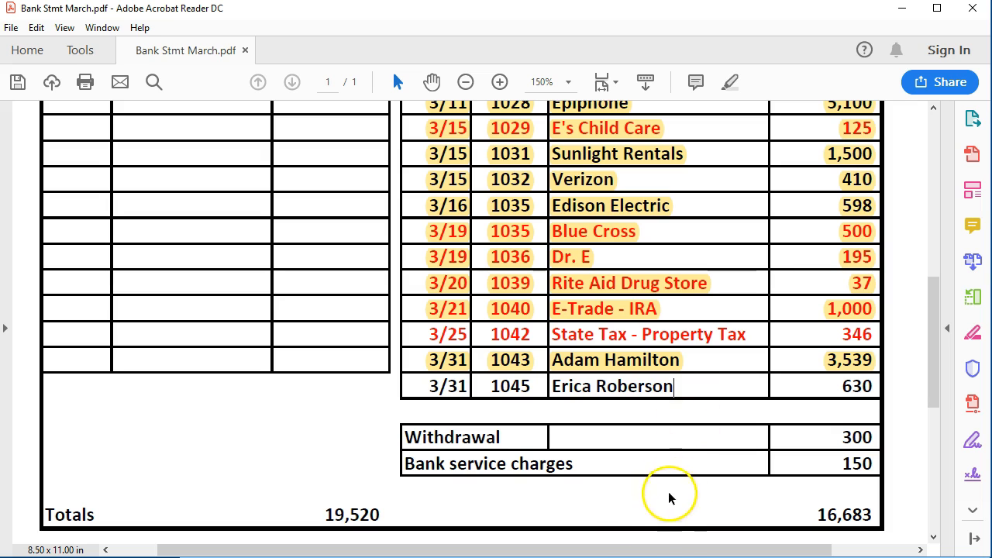
Step: Start a new check in the register dated 03/31/2019 with check number 1045
{"action": "key", "text": "alt+Tab"}
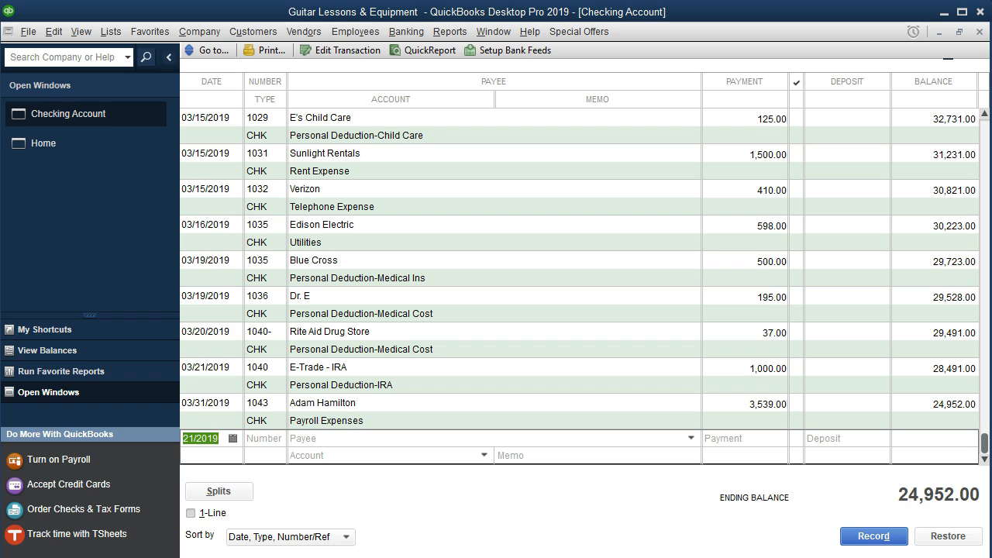
{"action": "left_click", "coordinate": [517, 537]}
{"action": "key", "text": "plus"}
{"action": "key", "text": "plus"}
{"action": "key", "text": "plus"}
{"action": "key", "text": "plus"}
{"action": "key", "text": "plus"}
{"action": "key", "text": "plus"}
{"action": "key", "text": "plus"}
{"action": "key", "text": "plus"}
{"action": "key", "text": "plus"}
{"action": "key", "text": "Tab"}
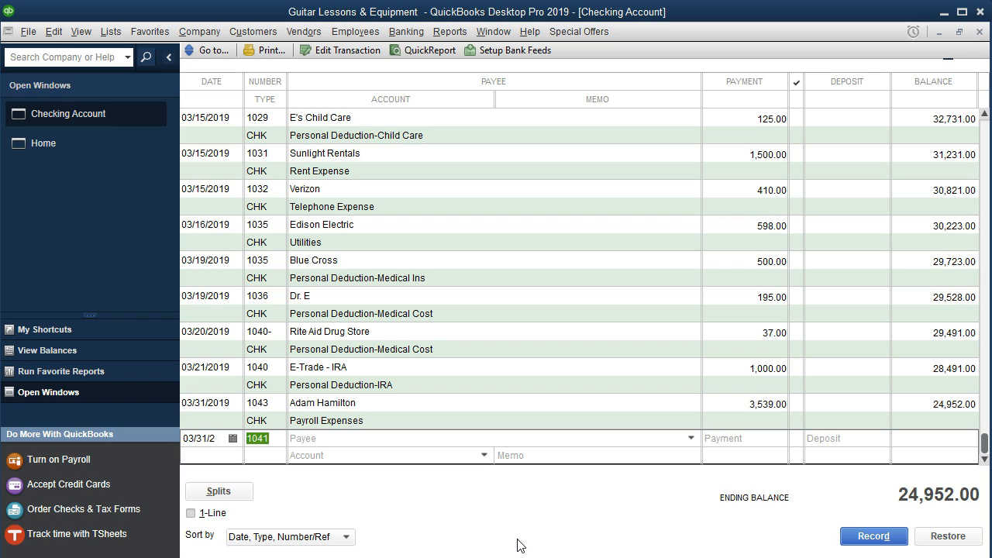
{"action": "type", "text": "1045"}
Step: Enter the check's vendor payee, a 630.00 payment and the Payroll Expenses account, and record it
{"action": "key", "text": "Tab"}
{"action": "type", "text": "Eri"}
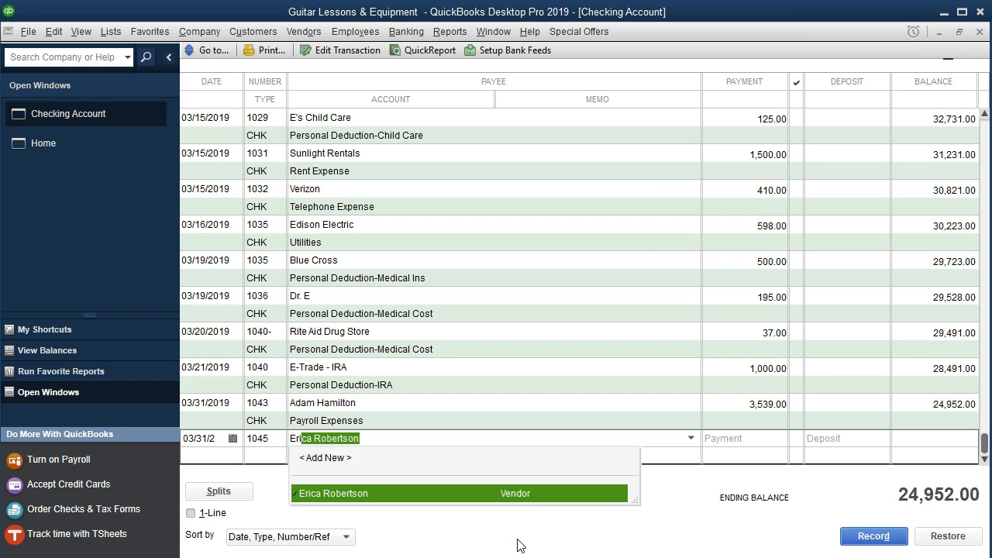
{"action": "key", "text": "Tab"}
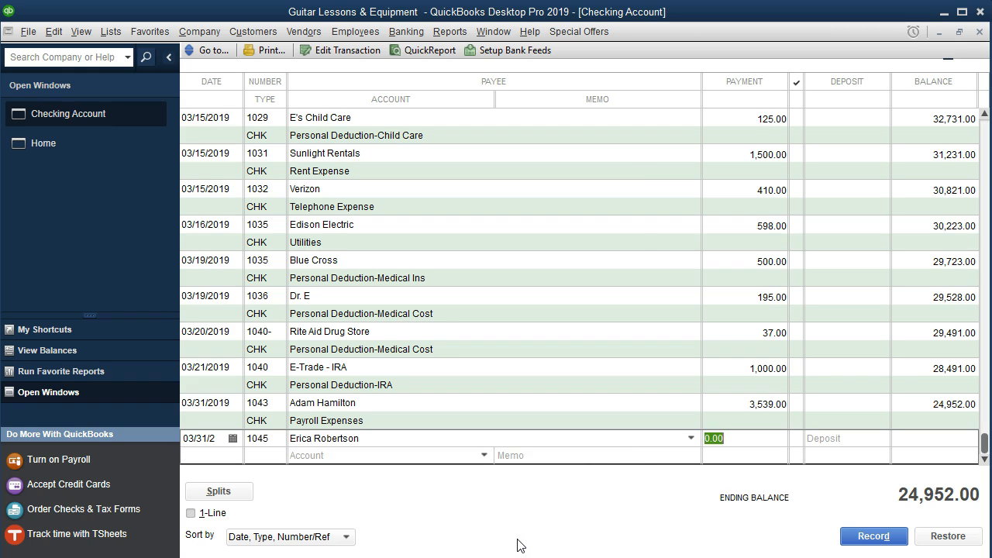
{"action": "type", "text": "630"}
{"action": "key", "text": "Tab"}
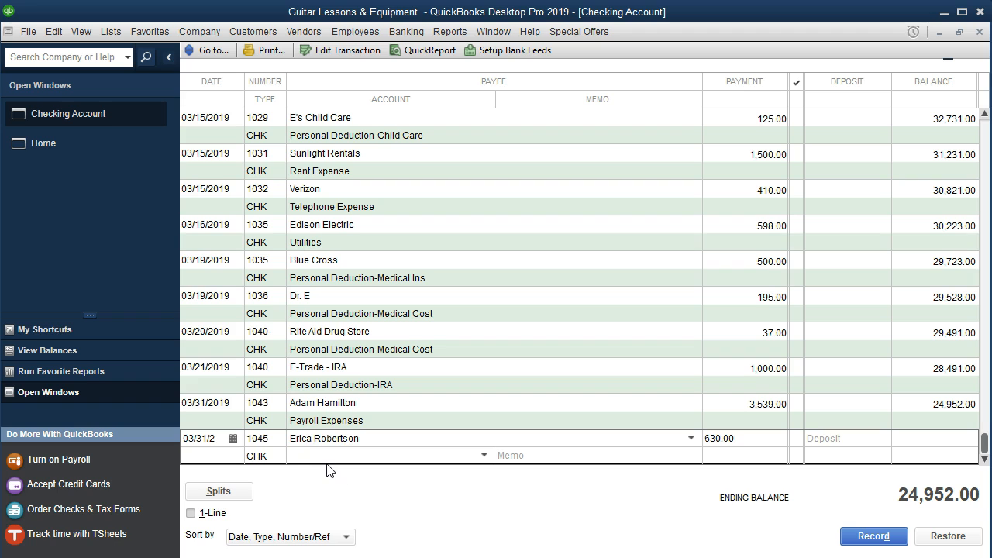
{"action": "type", "text": "Payroll Expenses"}
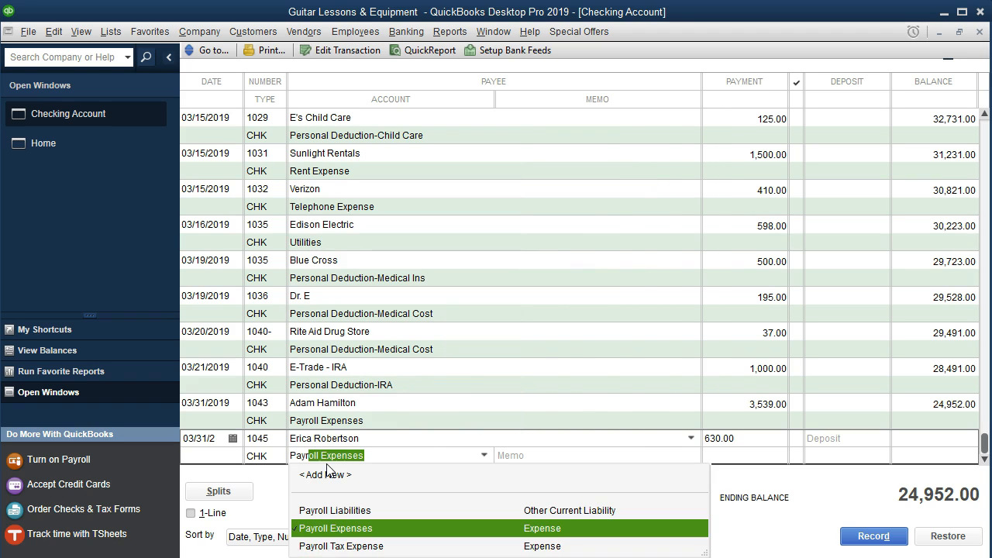
{"action": "key", "text": "Tab"}
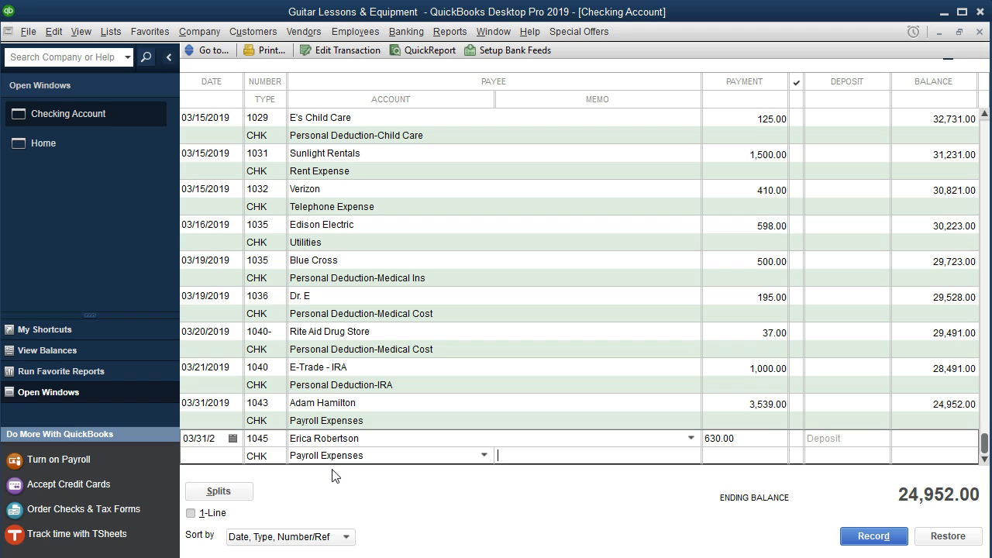
{"action": "key", "text": "Return"}
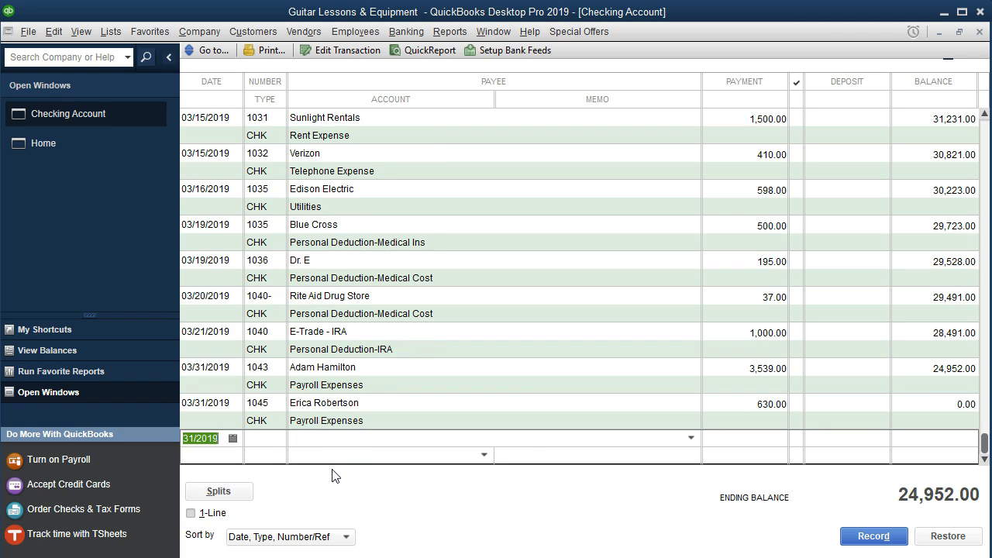
Step: Highlight the check 1045 row on the bank statement
{"action": "key", "text": "alt+Tab"}
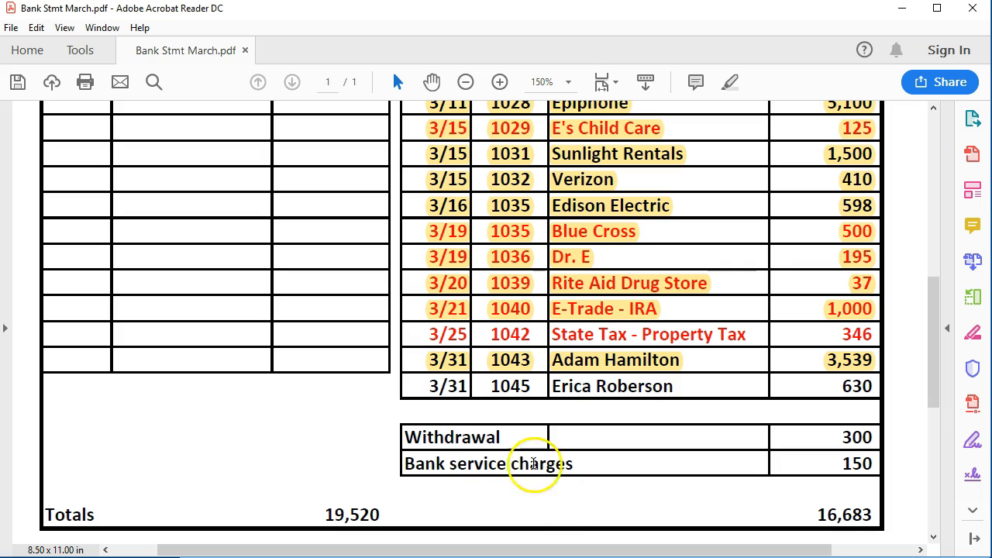
{"action": "left_click_drag", "start_coordinate": [428, 386], "coordinate": [866, 387]}
{"action": "right_click", "coordinate": [863, 393]}
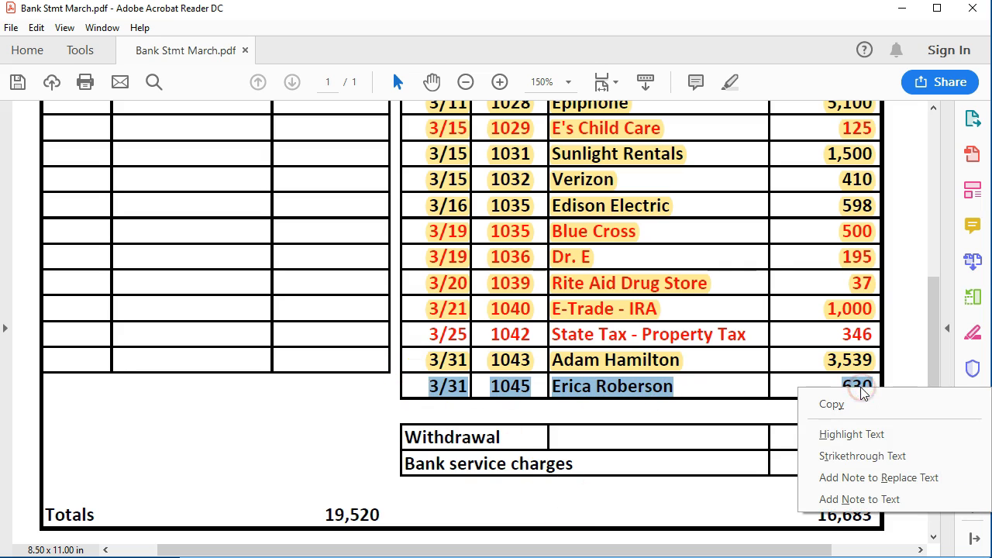
{"action": "left_click", "coordinate": [835, 434]}
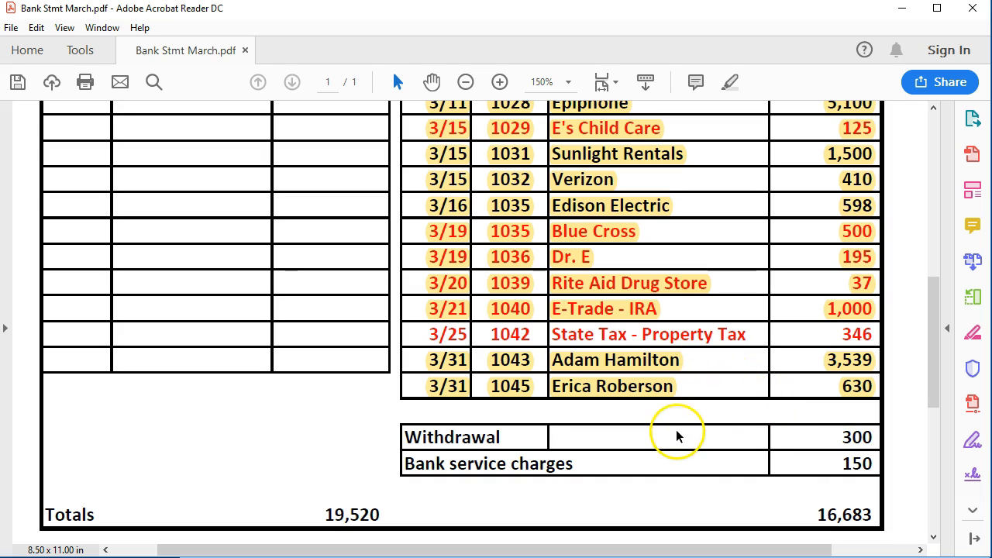
Step: Start another check in the register dated 03/25 with check number 1042
{"action": "left_click", "coordinate": [256, 557]}
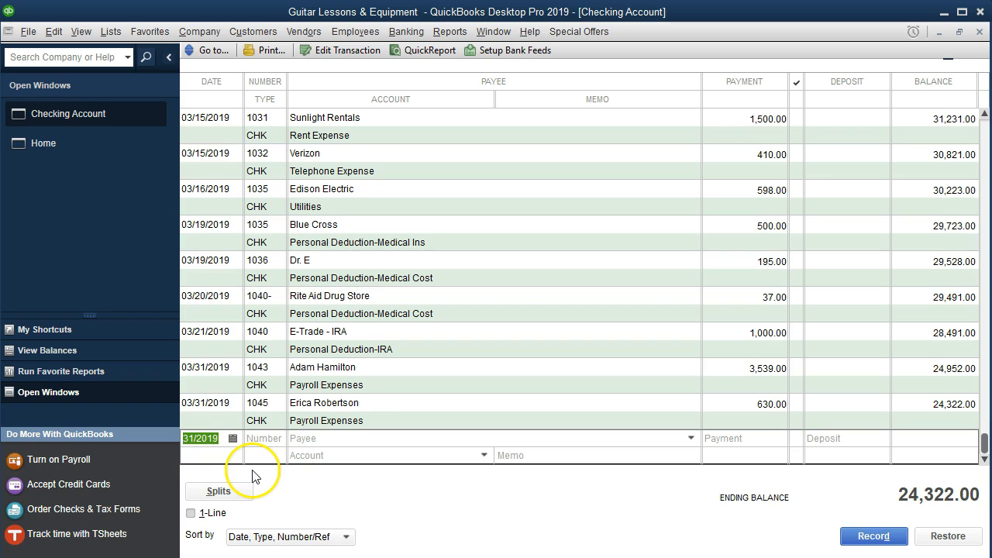
{"action": "key", "text": "minus"}
{"action": "key", "text": "minus"}
{"action": "key", "text": "minus"}
{"action": "key", "text": "minus"}
{"action": "key", "text": "minus"}
{"action": "key", "text": "Tab"}
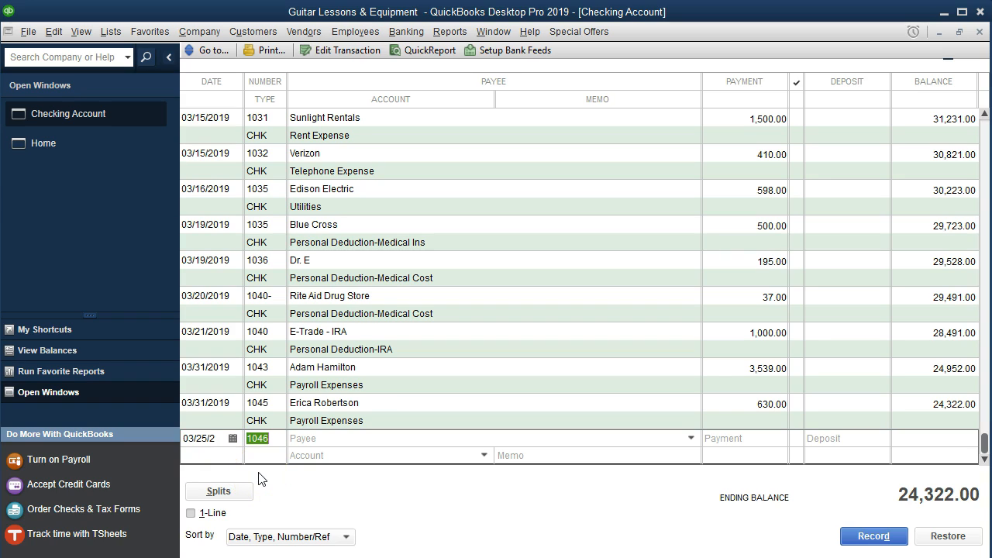
{"action": "type", "text": "1042"}
{"action": "key", "text": "Tab"}
Step: Set the payee to State Tax - Property Tax, quick-adding it as a new name
{"action": "type", "text": "S"}
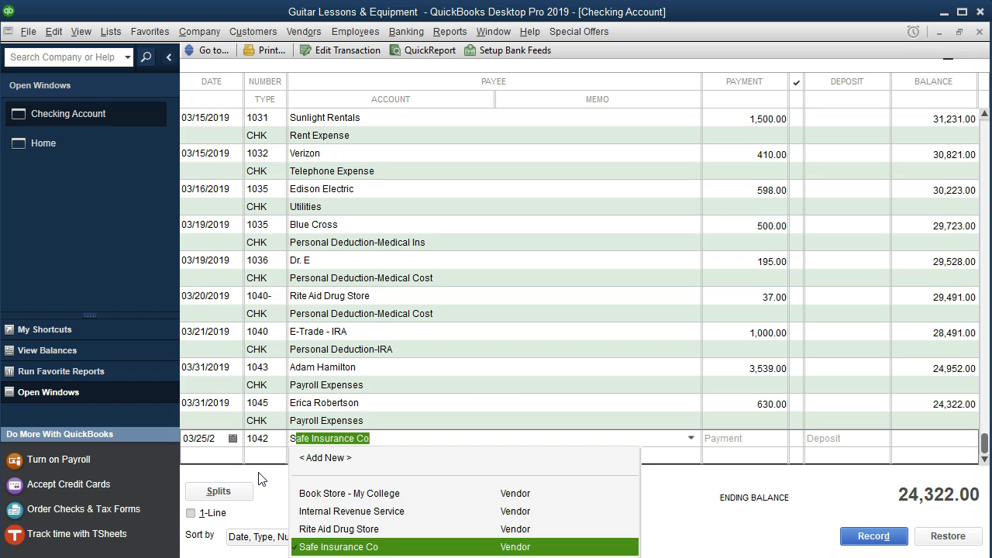
{"action": "type", "text": "tate Tax"}
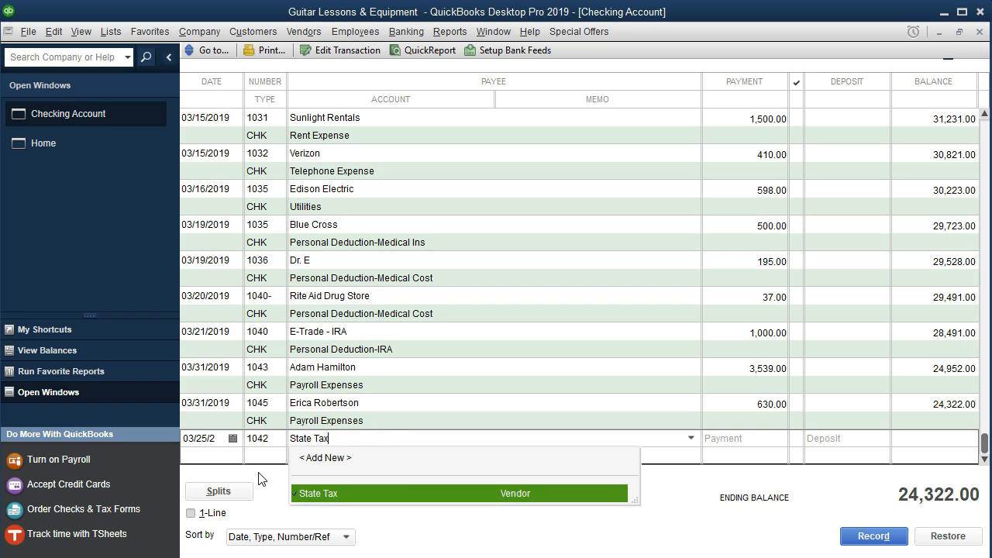
{"action": "type", "text": "- Property Tax"}
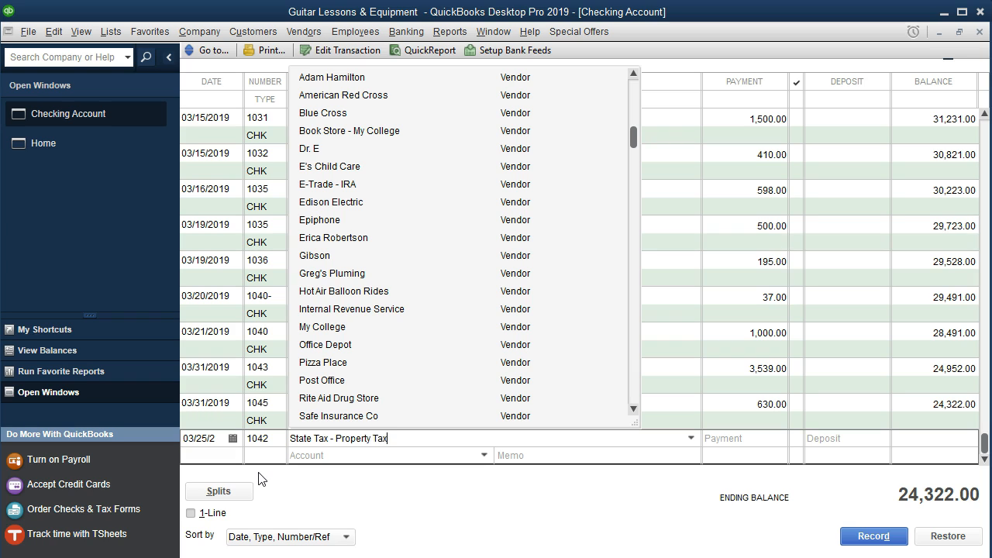
{"action": "key", "text": "Tab"}
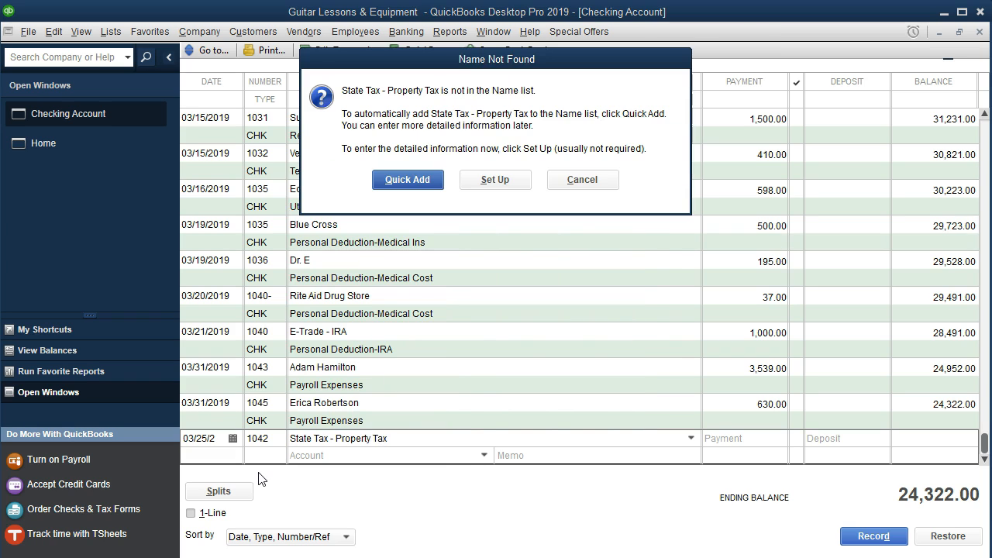
{"action": "left_click", "coordinate": [378, 184]}
{"action": "left_click", "coordinate": [516, 288]}
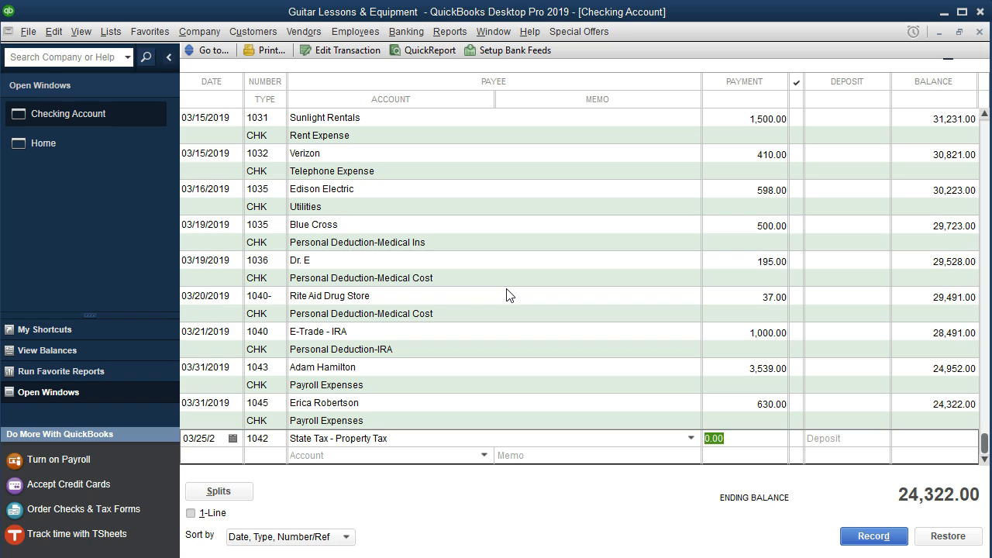
Step: Enter a 346.00 payment and set up the new expense account Personal Deduction-State Taxes for it
{"action": "type", "text": "346"}
{"action": "key", "text": "Tab"}
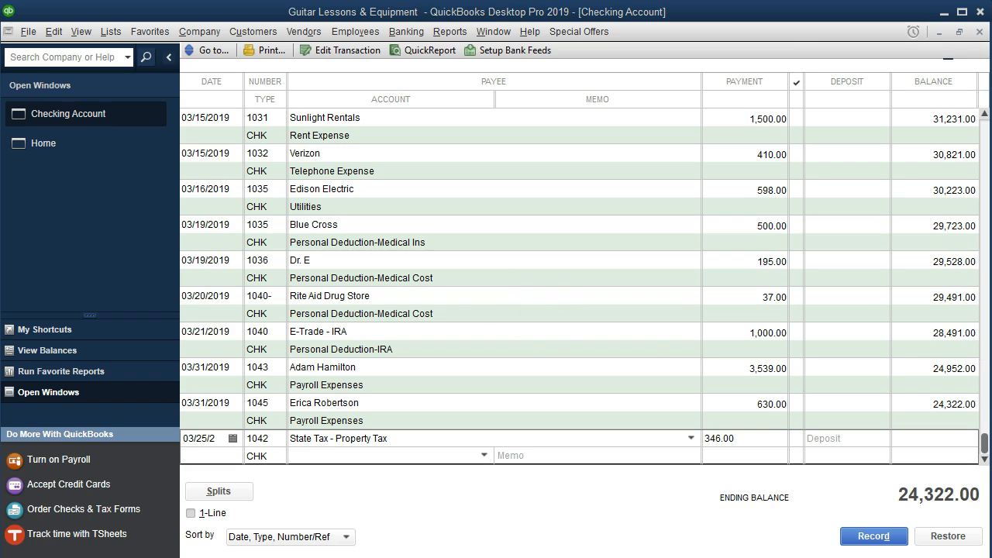
{"action": "left_click", "coordinate": [314, 454]}
{"action": "key", "text": "ctrl+v"}
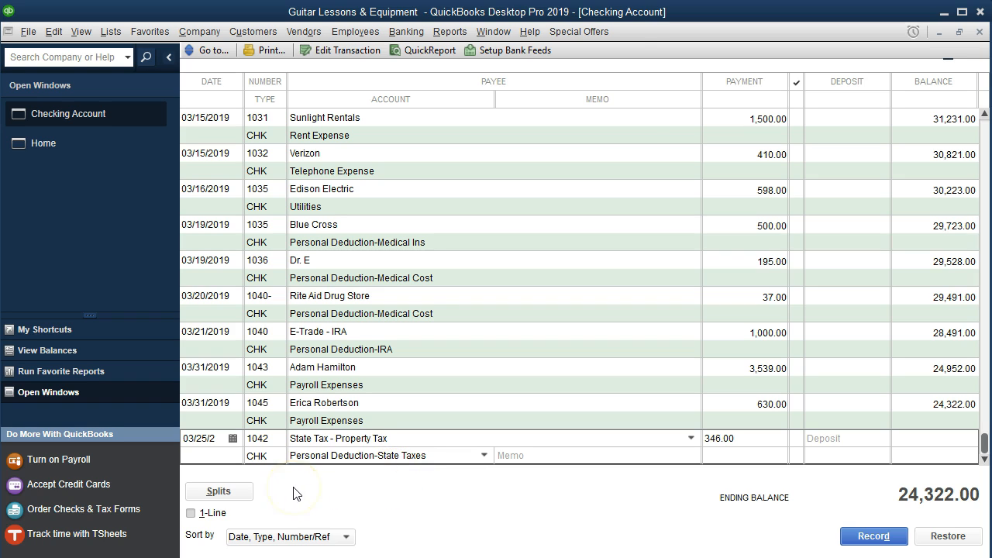
{"action": "key", "text": "Tab"}
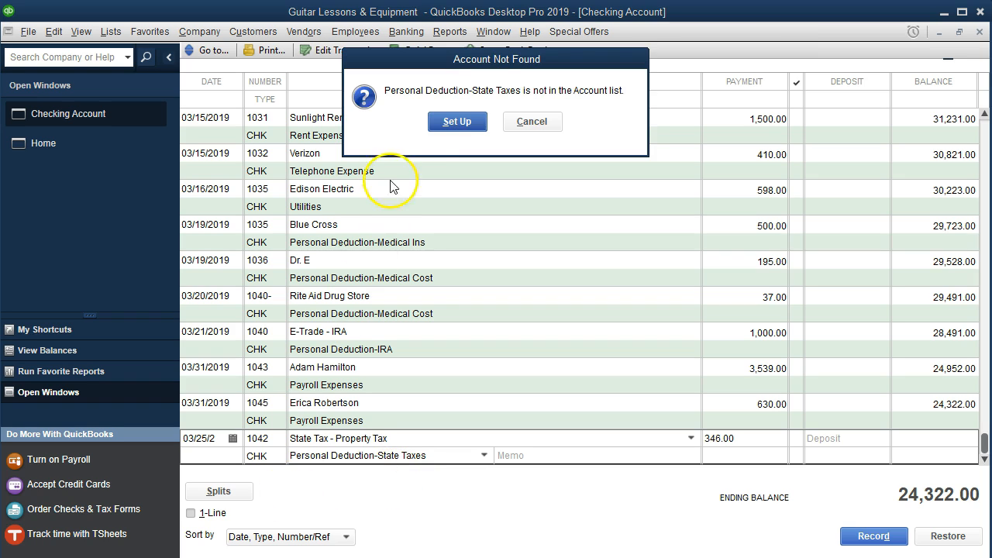
{"action": "left_click", "coordinate": [432, 122]}
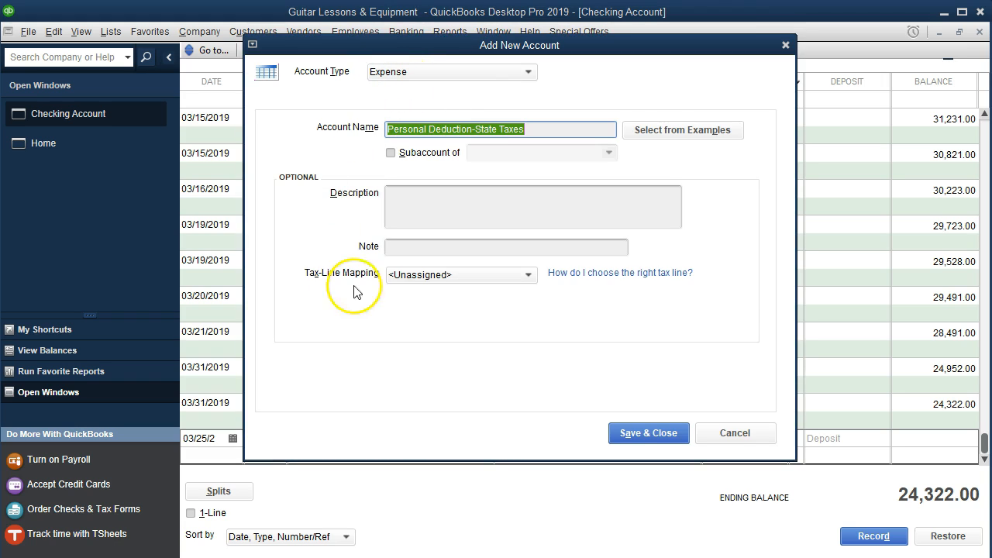
{"action": "left_click", "coordinate": [616, 434]}
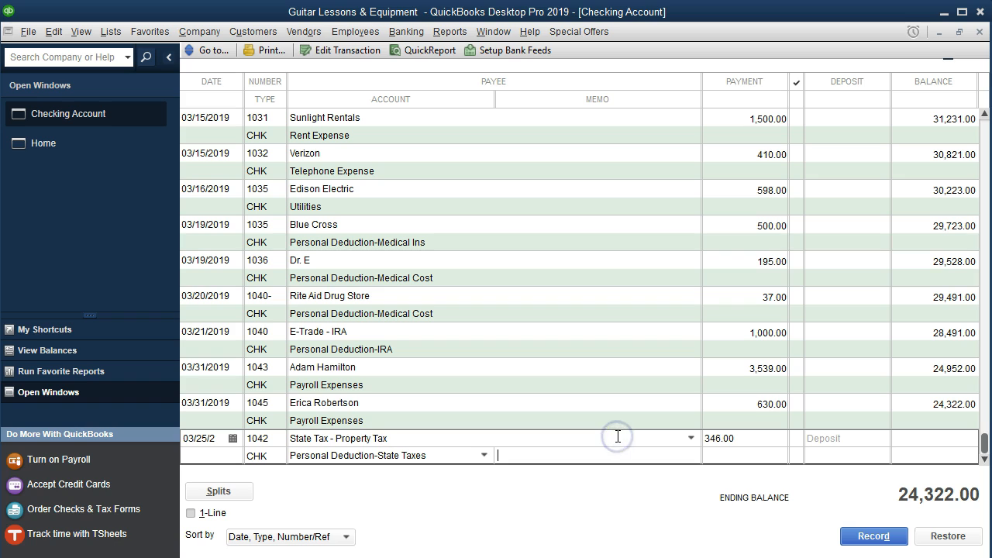
Step: Split the check's line, assign it the Tax Deduction-Personal class, and record the check
{"action": "left_click", "coordinate": [236, 493]}
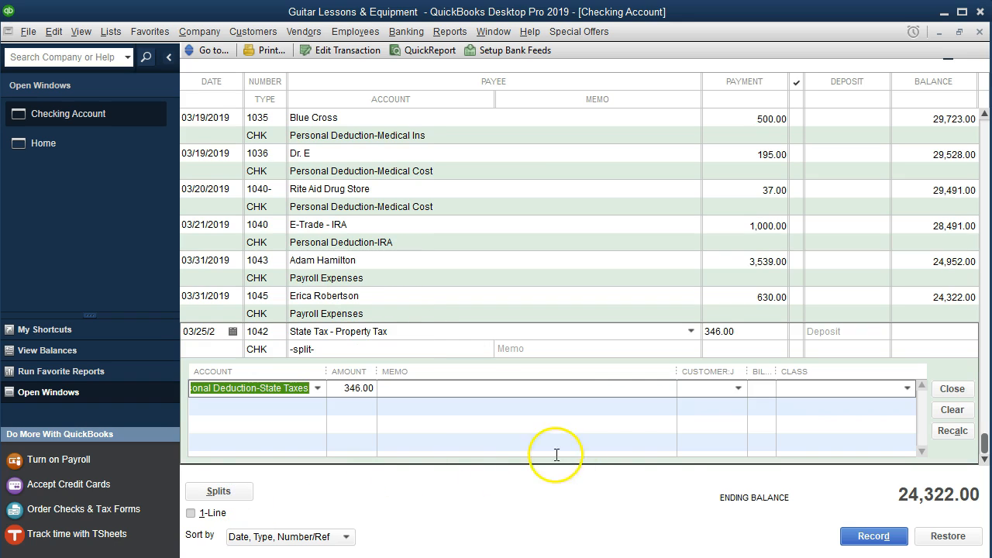
{"action": "left_click", "coordinate": [798, 390]}
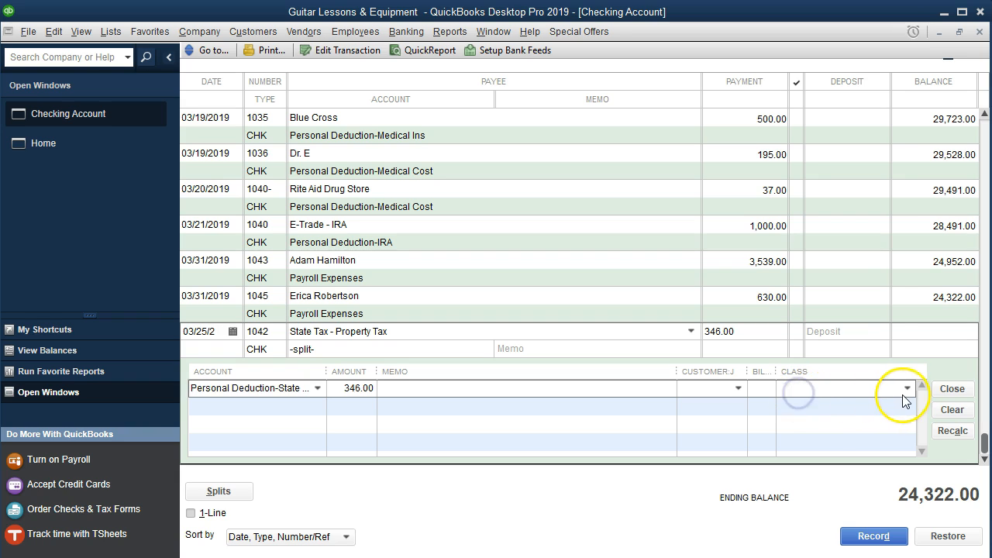
{"action": "left_click", "coordinate": [906, 388]}
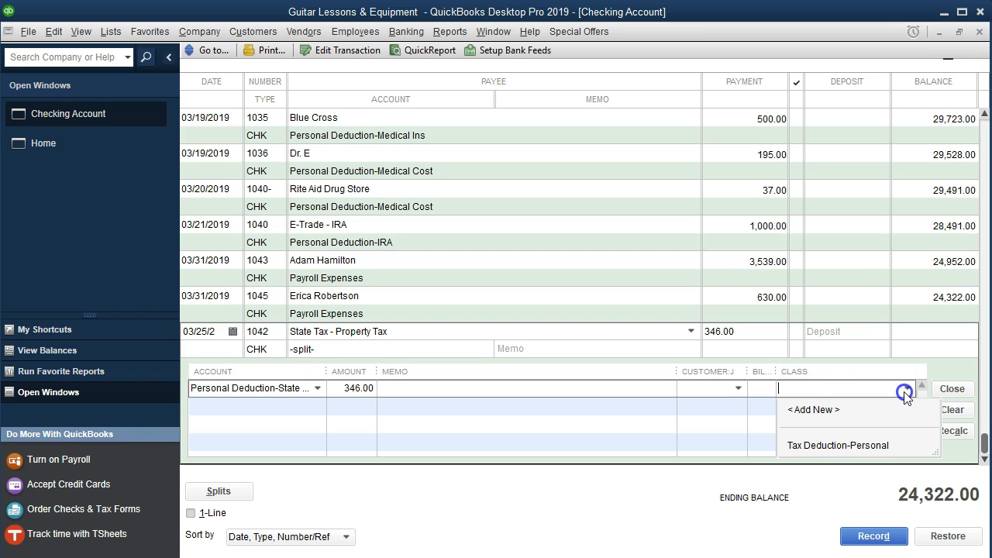
{"action": "left_click", "coordinate": [853, 446]}
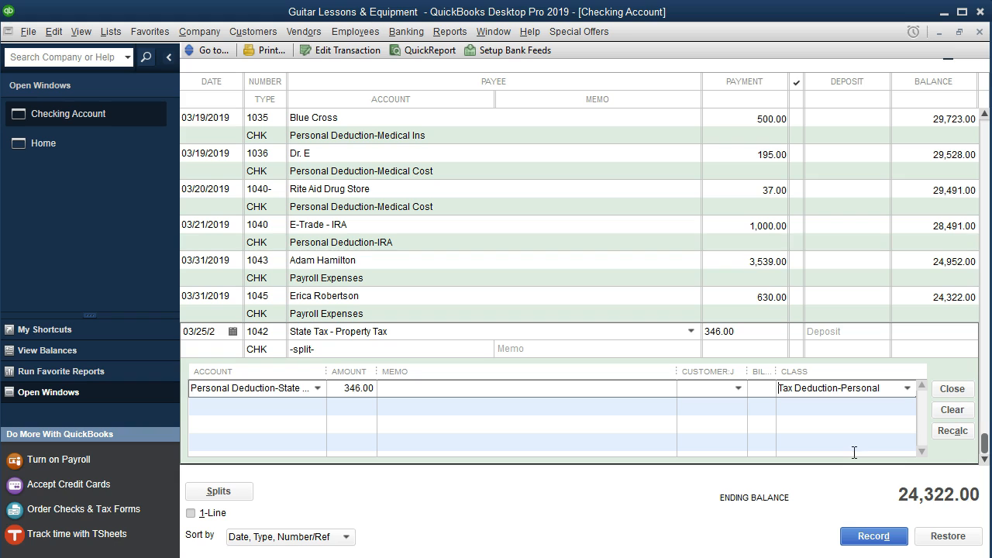
{"action": "left_click", "coordinate": [880, 537]}
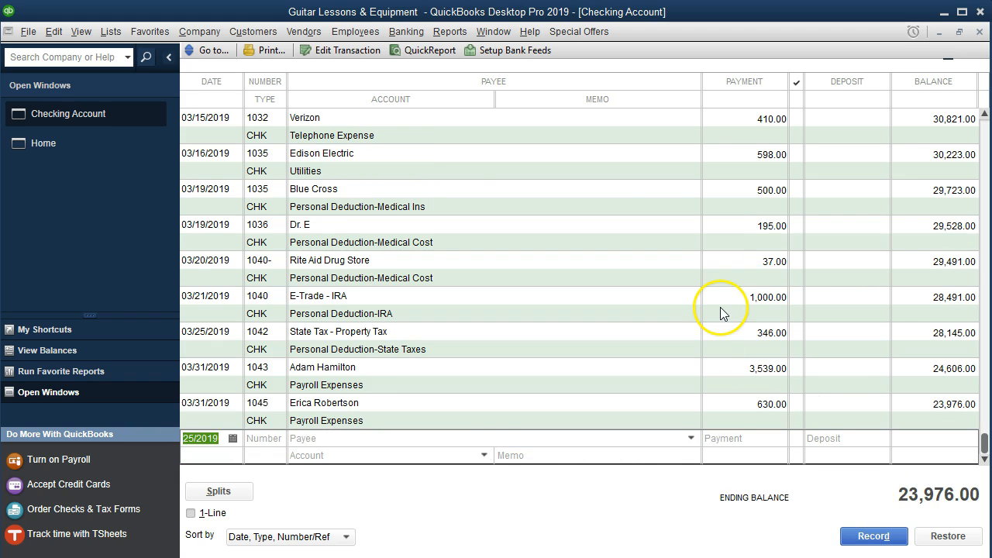
Step: Open the Profit & Loss by Class report and set its date range from 01/01/2019 to 12/31/2019
{"action": "left_click", "coordinate": [457, 34]}
{"action": "mouse_move", "coordinate": [586, 153]}
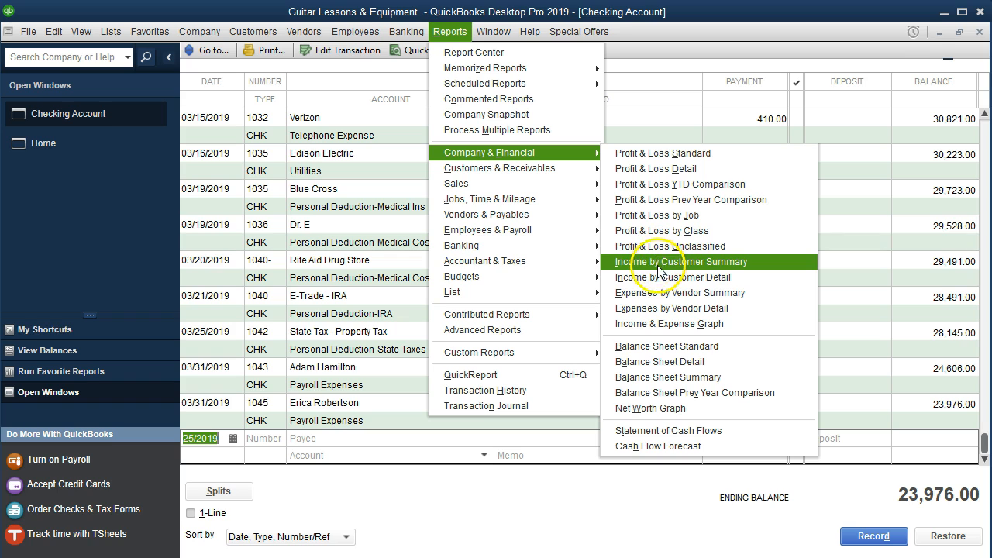
{"action": "left_click", "coordinate": [734, 232]}
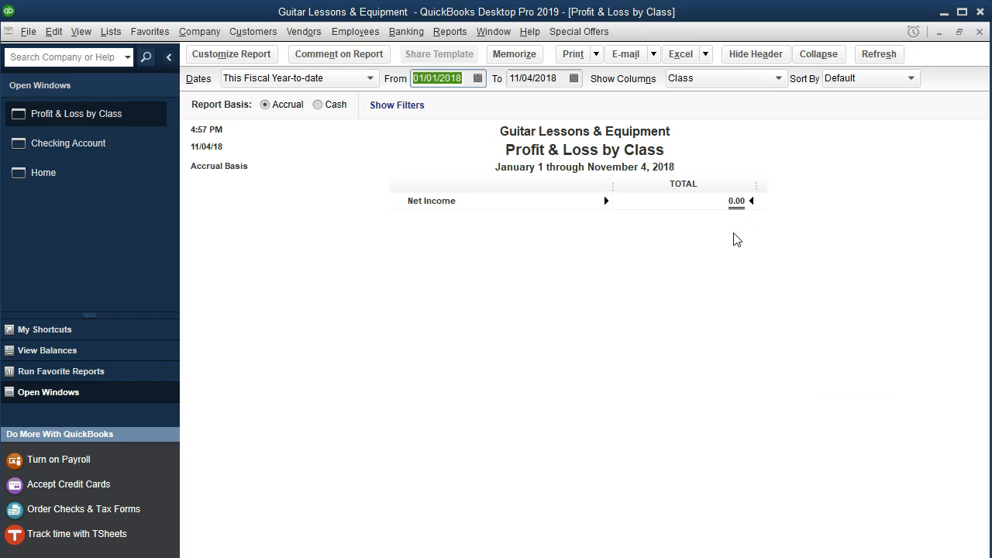
{"action": "type", "text": "01/01/2019"}
{"action": "key", "text": "Tab"}
{"action": "type", "text": "1"}
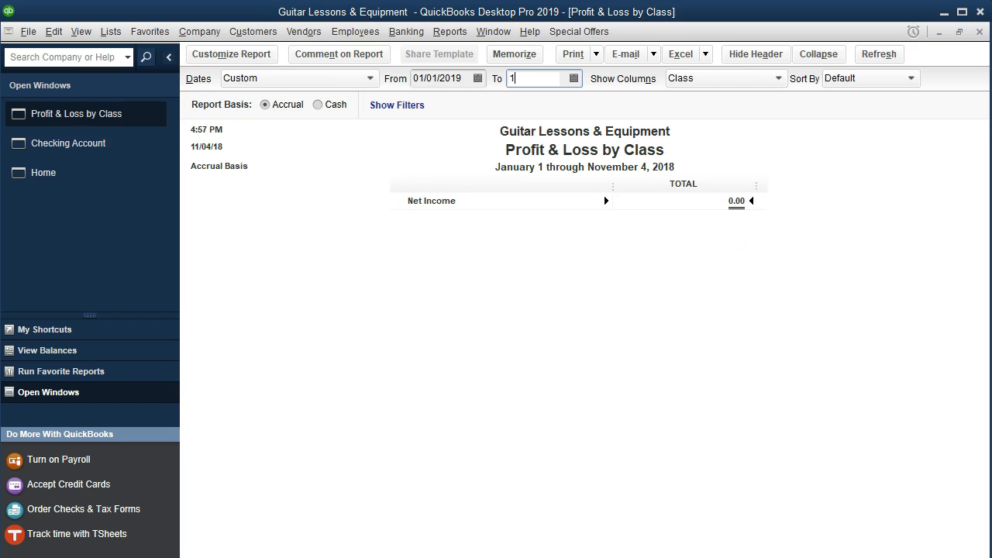
{"action": "type", "text": "2/31/2019"}
{"action": "key", "text": "Tab"}
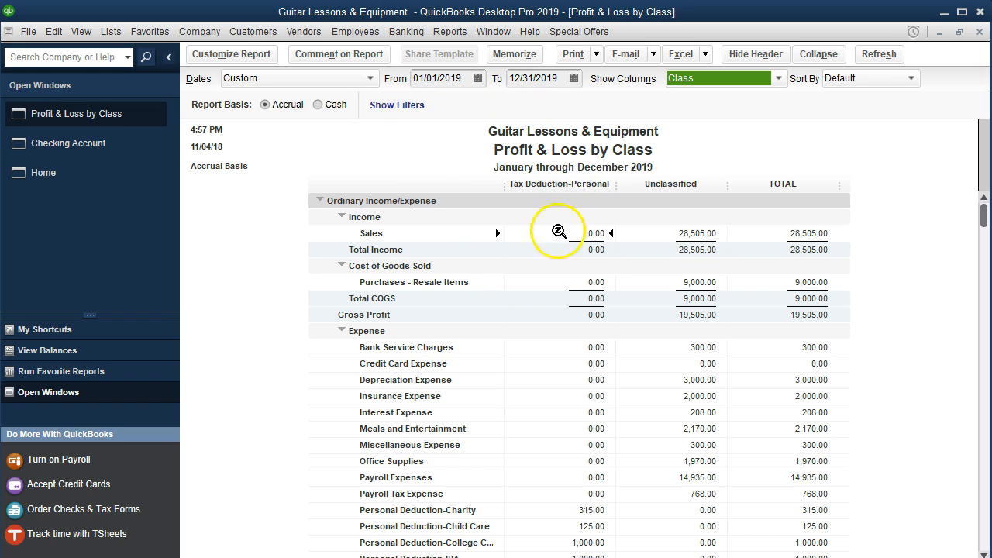
Step: Widen the report's account-name column to read the full personal deduction account names among the expenses
{"action": "scroll", "coordinate": [604, 340], "scroll_direction": "down", "scroll_amount": 1}
{"action": "scroll", "coordinate": [603, 341], "scroll_direction": "down", "scroll_amount": 3}
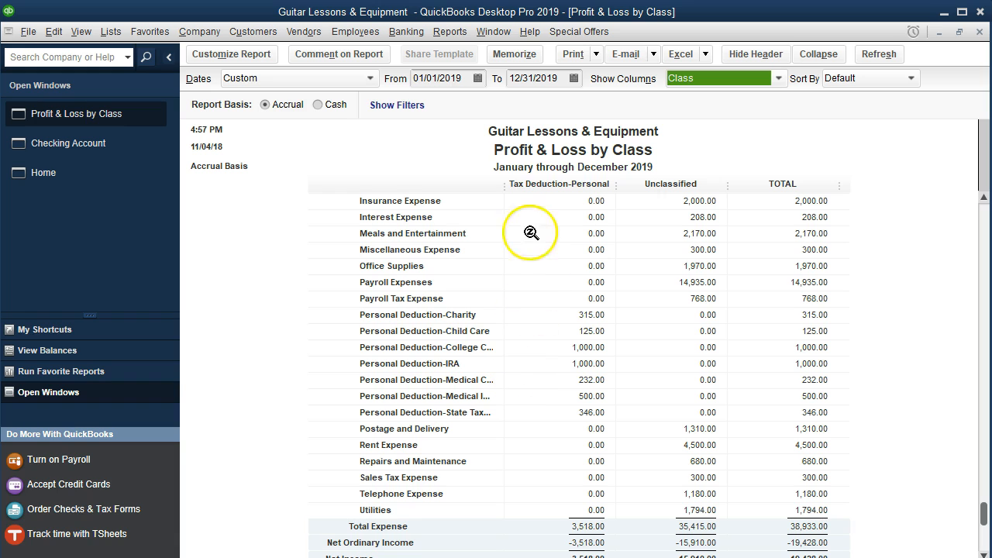
{"action": "left_click_drag", "start_coordinate": [503, 188], "coordinate": [542, 193]}
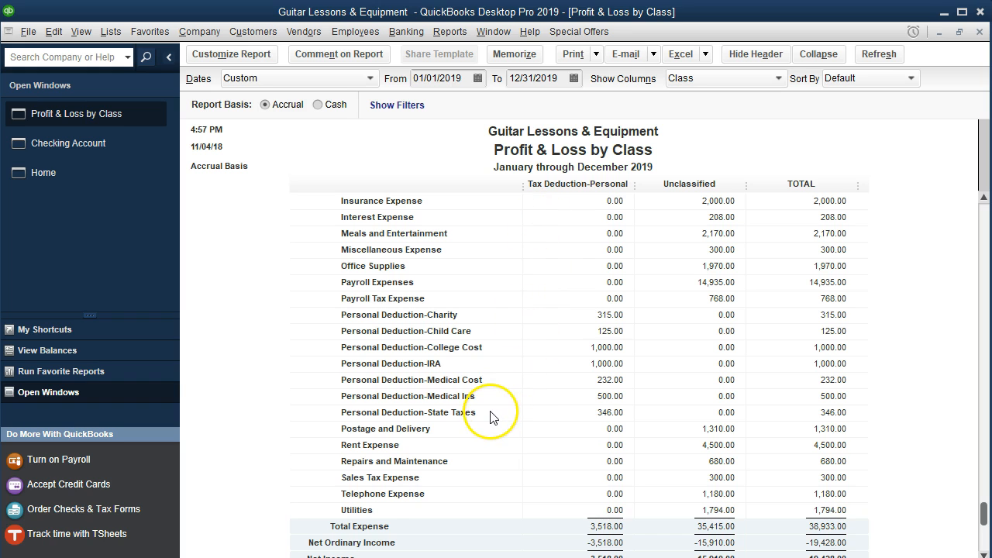
{"action": "left_click", "coordinate": [599, 415]}
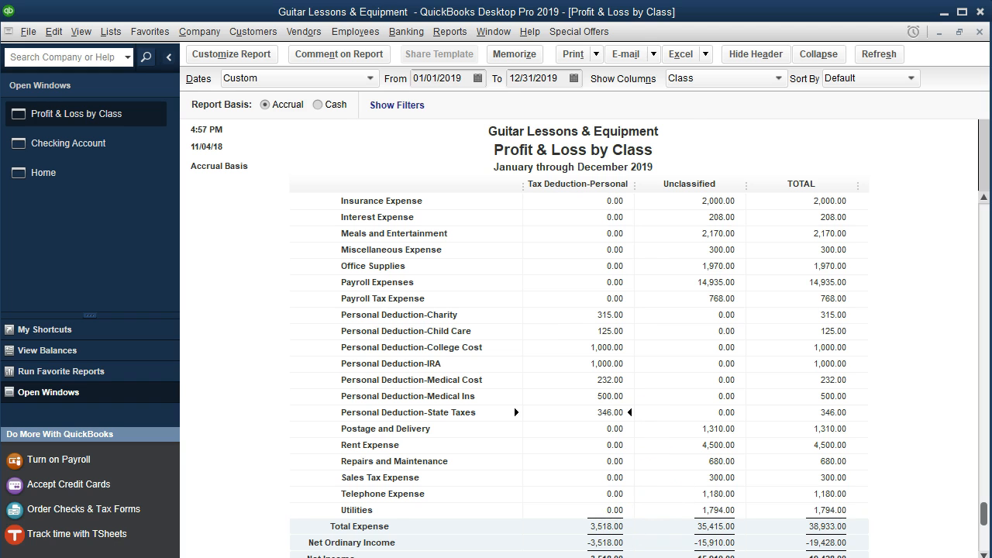
Step: Switch to the bank statement PDF and highlight the 3/25 check 1042 State Tax - Property Tax row
{"action": "left_click", "coordinate": [612, 557]}
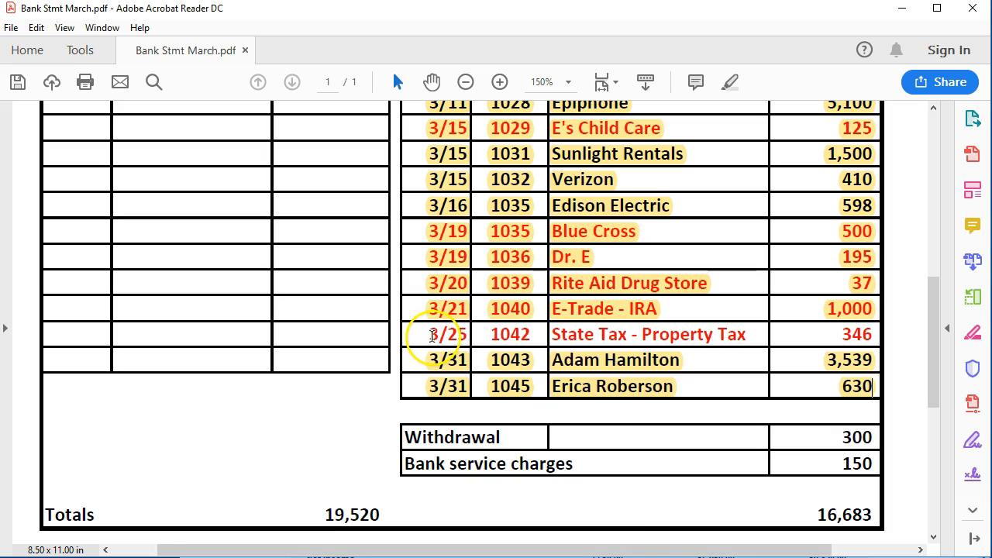
{"action": "left_click_drag", "start_coordinate": [431, 335], "coordinate": [867, 333]}
{"action": "right_click", "coordinate": [864, 335]}
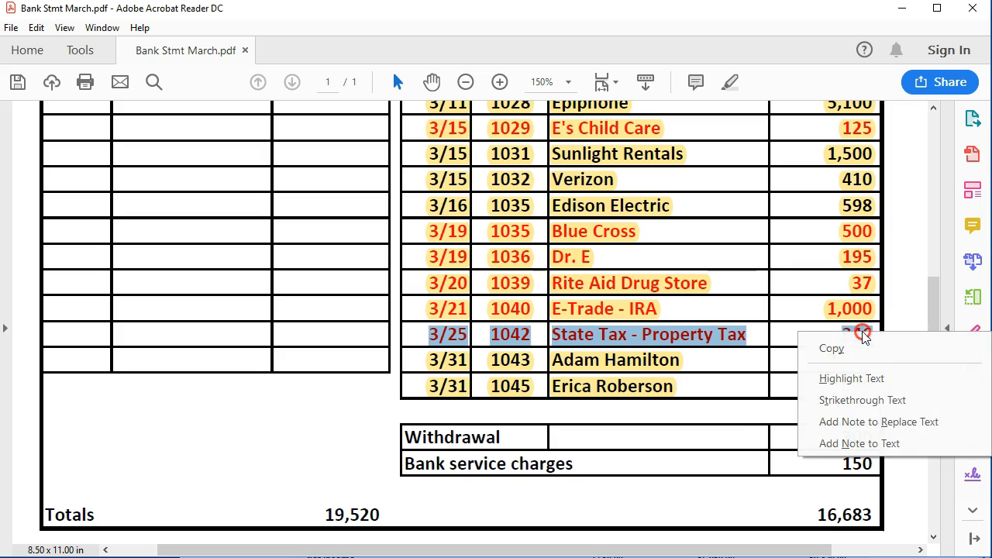
{"action": "left_click", "coordinate": [877, 379]}
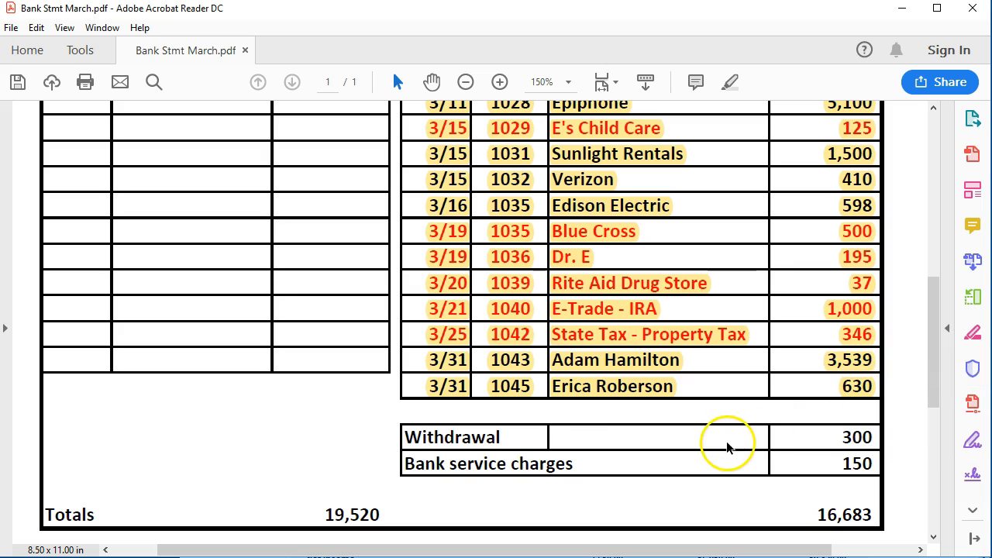
{"action": "scroll", "coordinate": [728, 473], "scroll_direction": "up", "scroll_amount": 5}
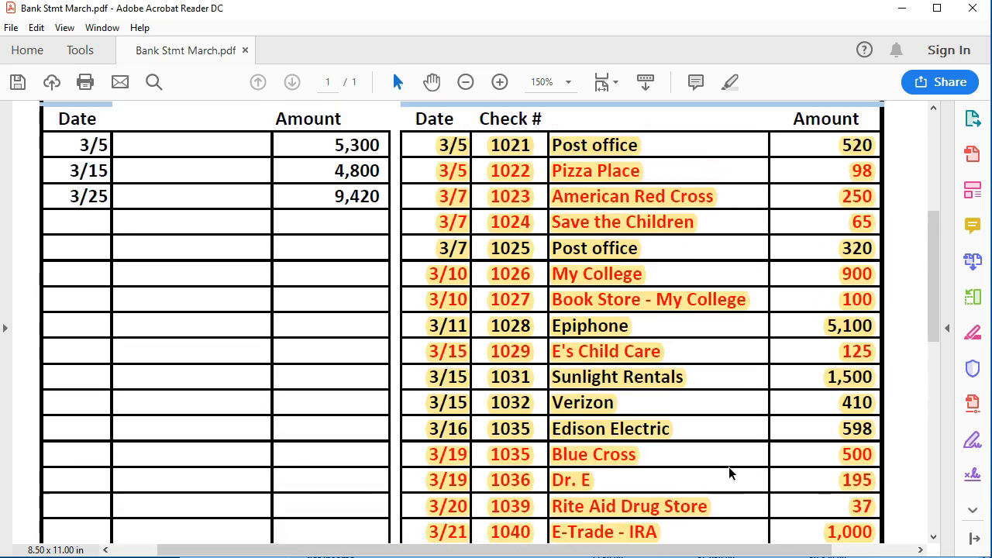
{"action": "scroll", "coordinate": [726, 465], "scroll_direction": "down", "scroll_amount": 5}
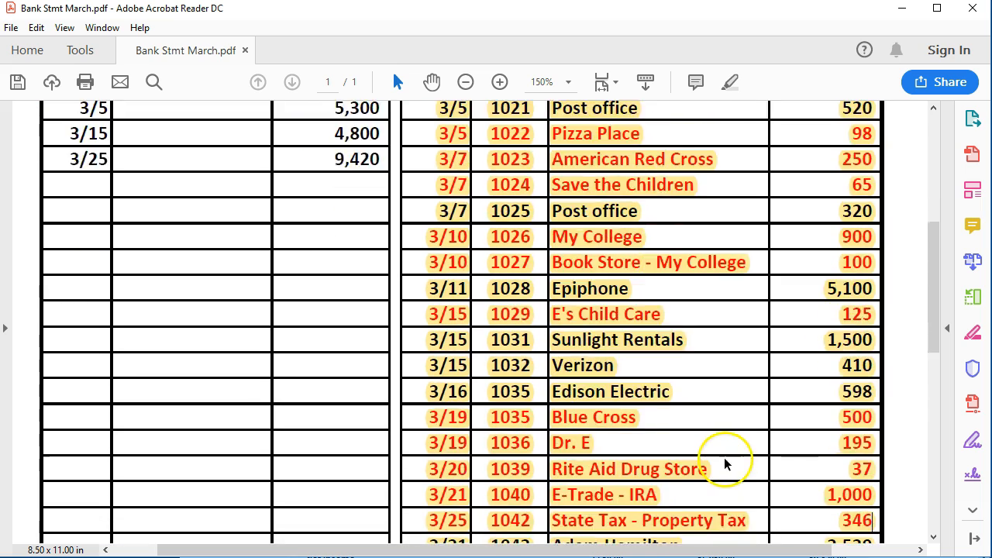